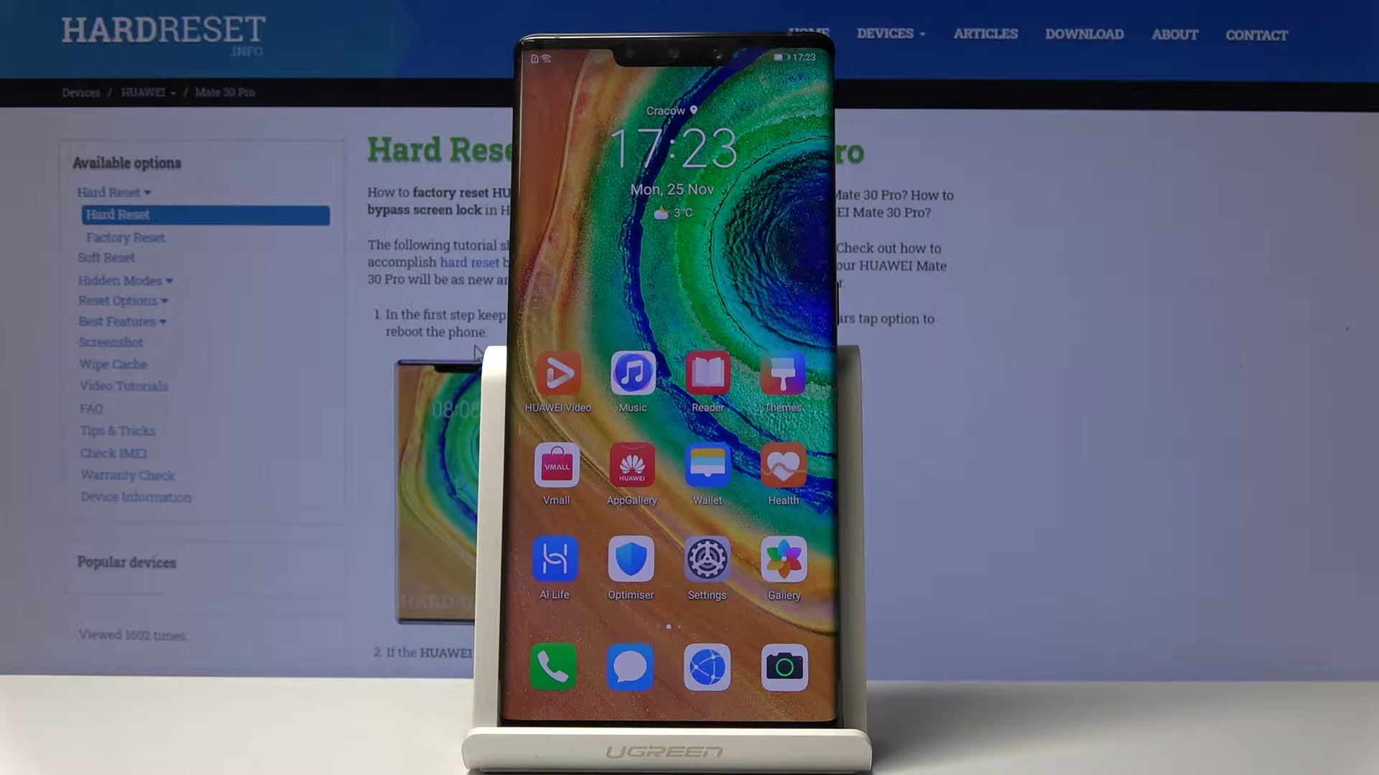
# Open Settings and capture its main list with the quick-settings Screenshot tile, retrying once.
pyautogui.click(707, 560)
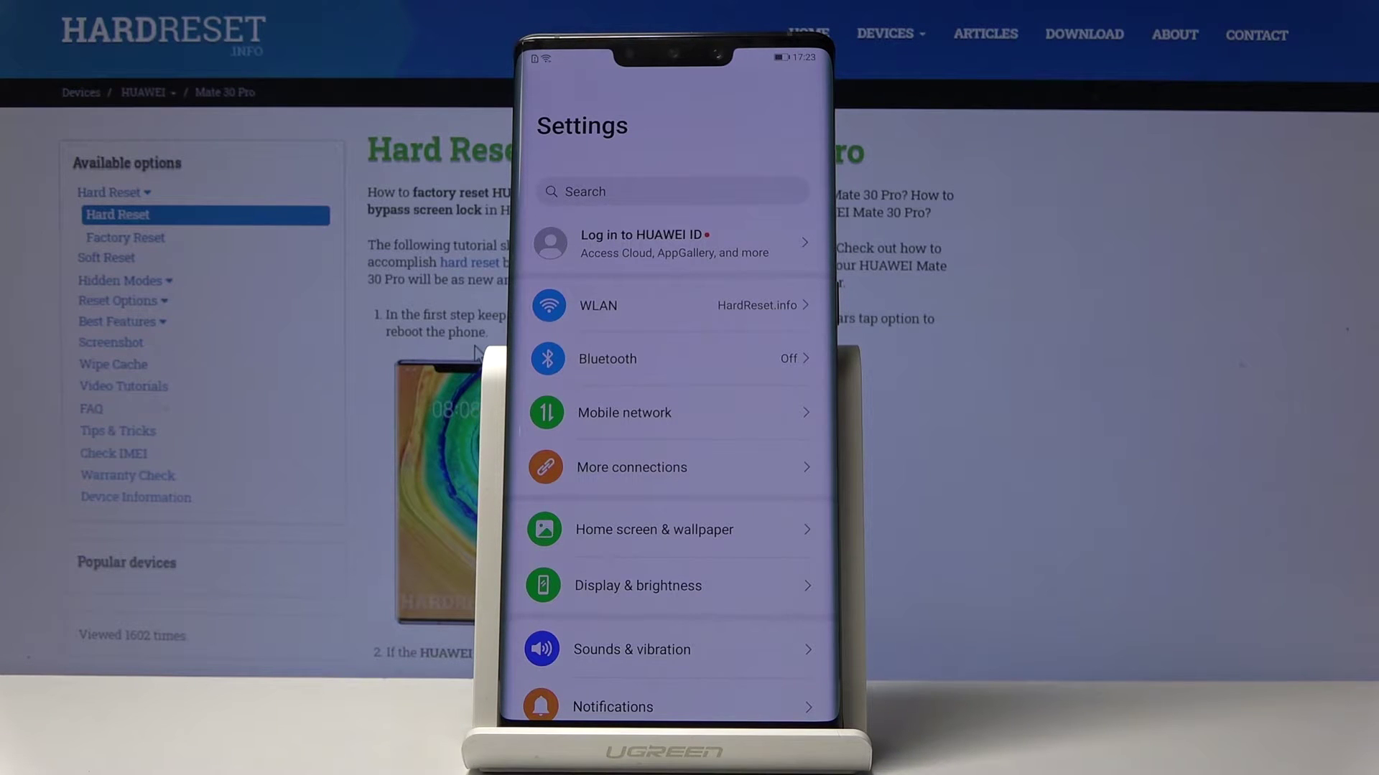
pyautogui.moveTo(754, 54); pyautogui.dragTo(754, 344)
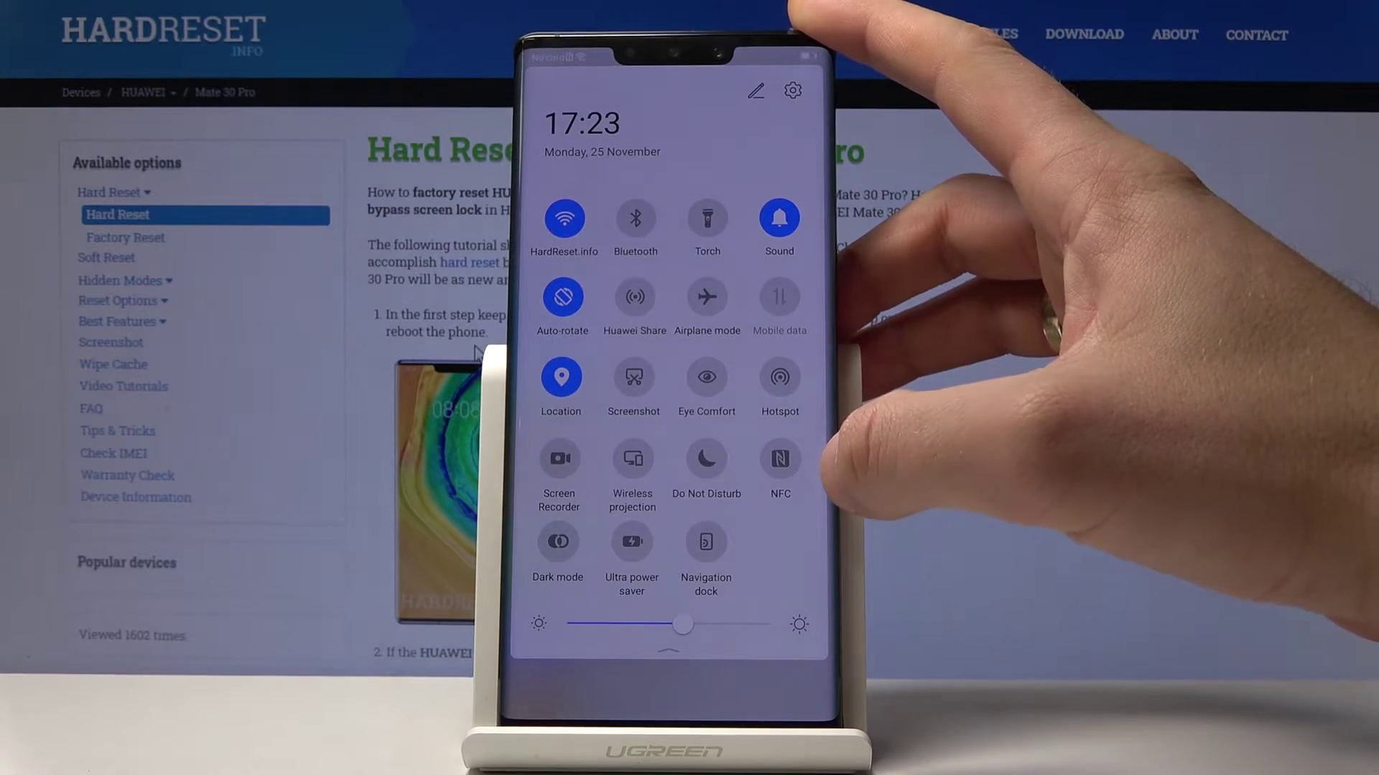
pyautogui.moveTo(708, 410); pyautogui.dragTo(754, 215)
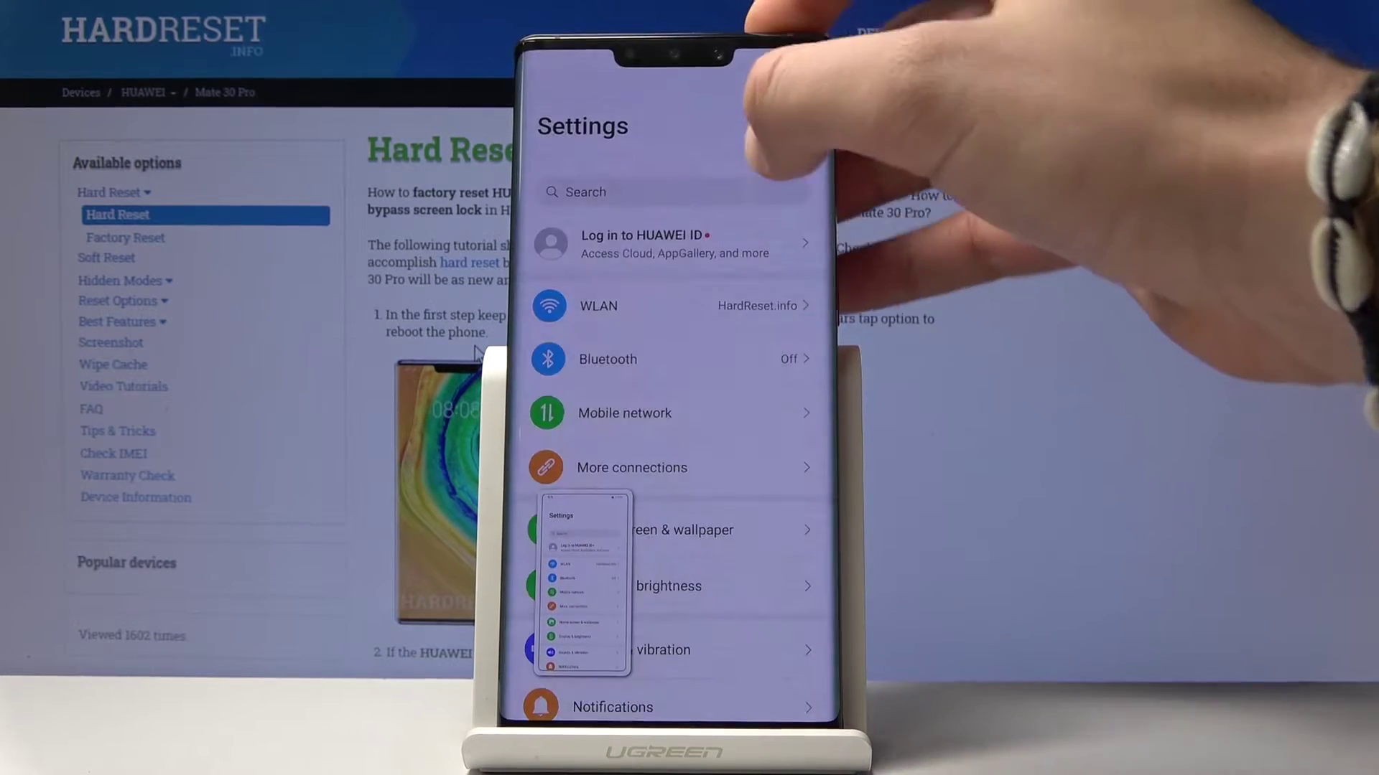
pyautogui.moveTo(754, 54); pyautogui.dragTo(753, 377)
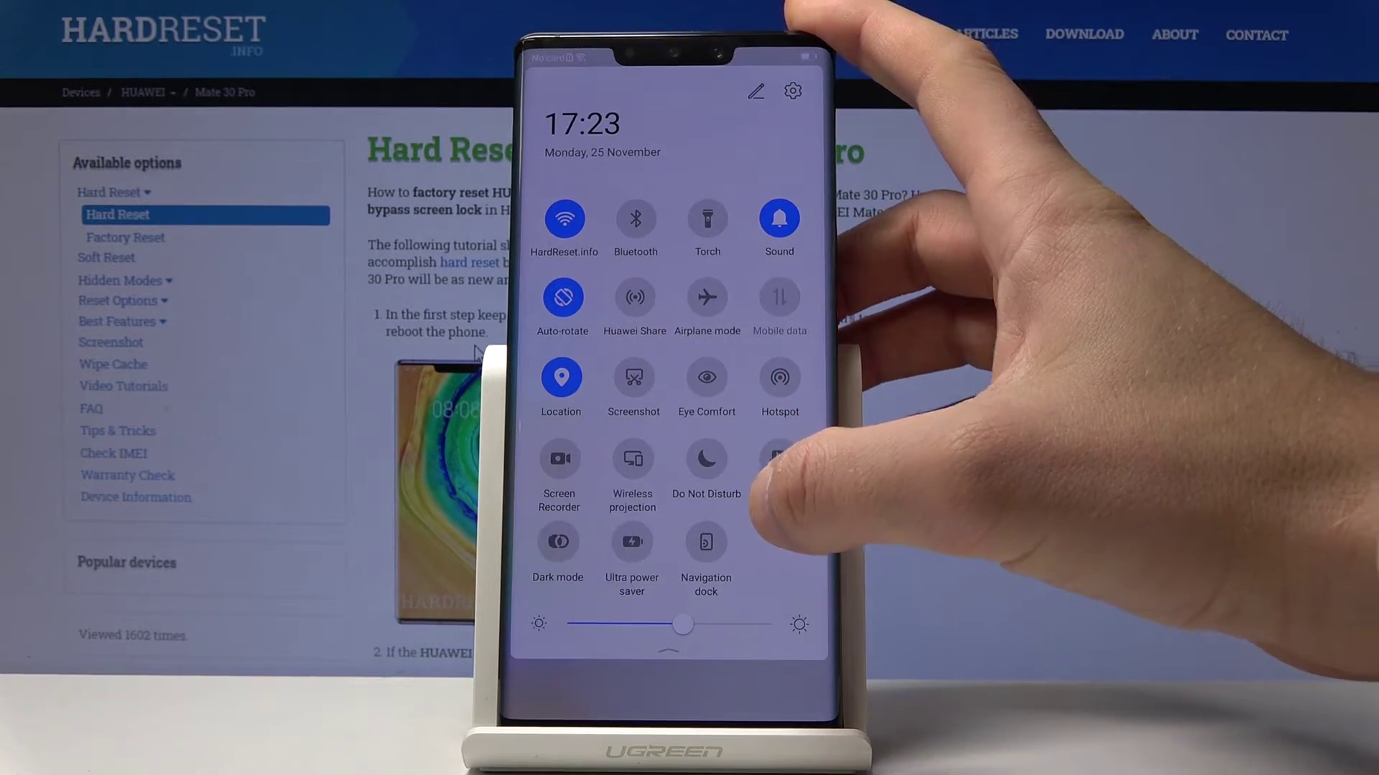
pyautogui.moveTo(646, 430); pyautogui.dragTo(669, 129)
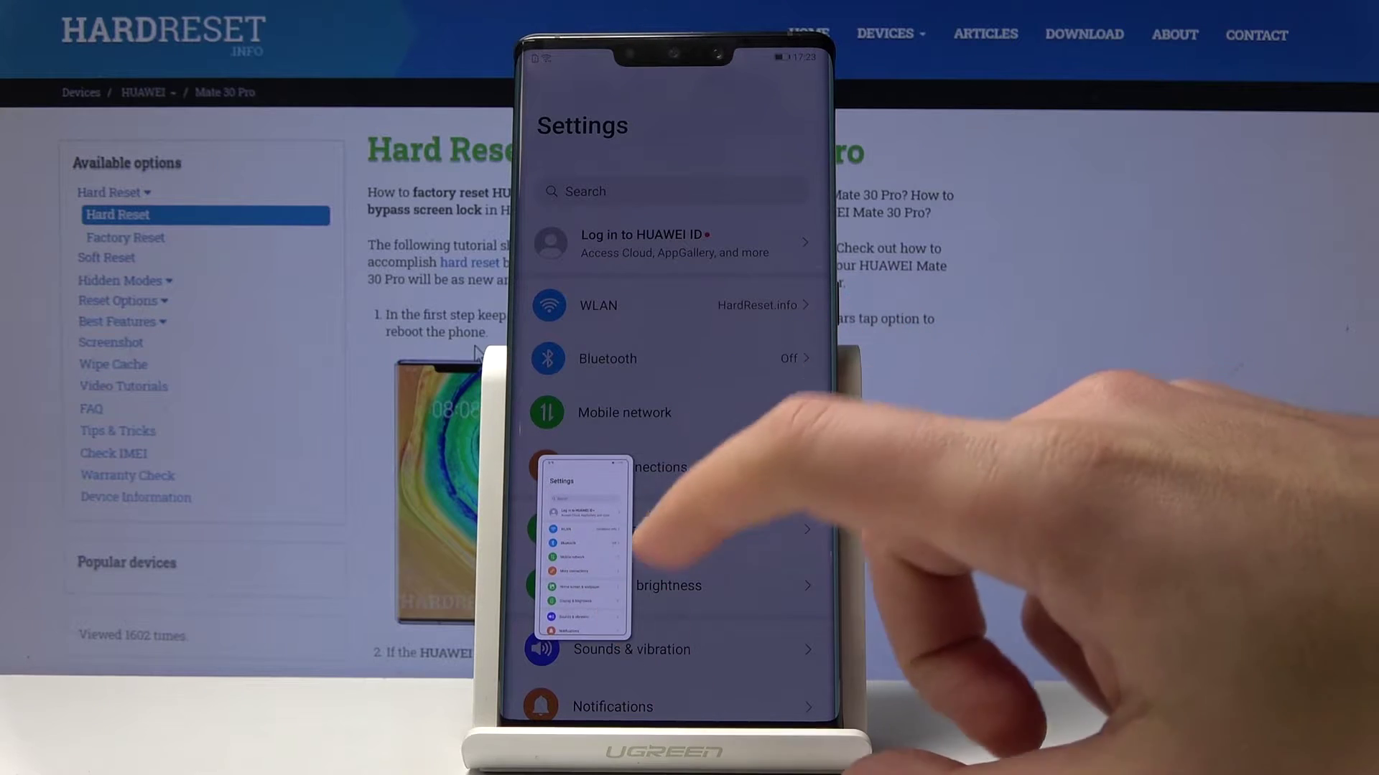
# Start a scrollshot from the screenshot thumbnail and allow storage access.
pyautogui.moveTo(586, 550); pyautogui.dragTo(585, 588)
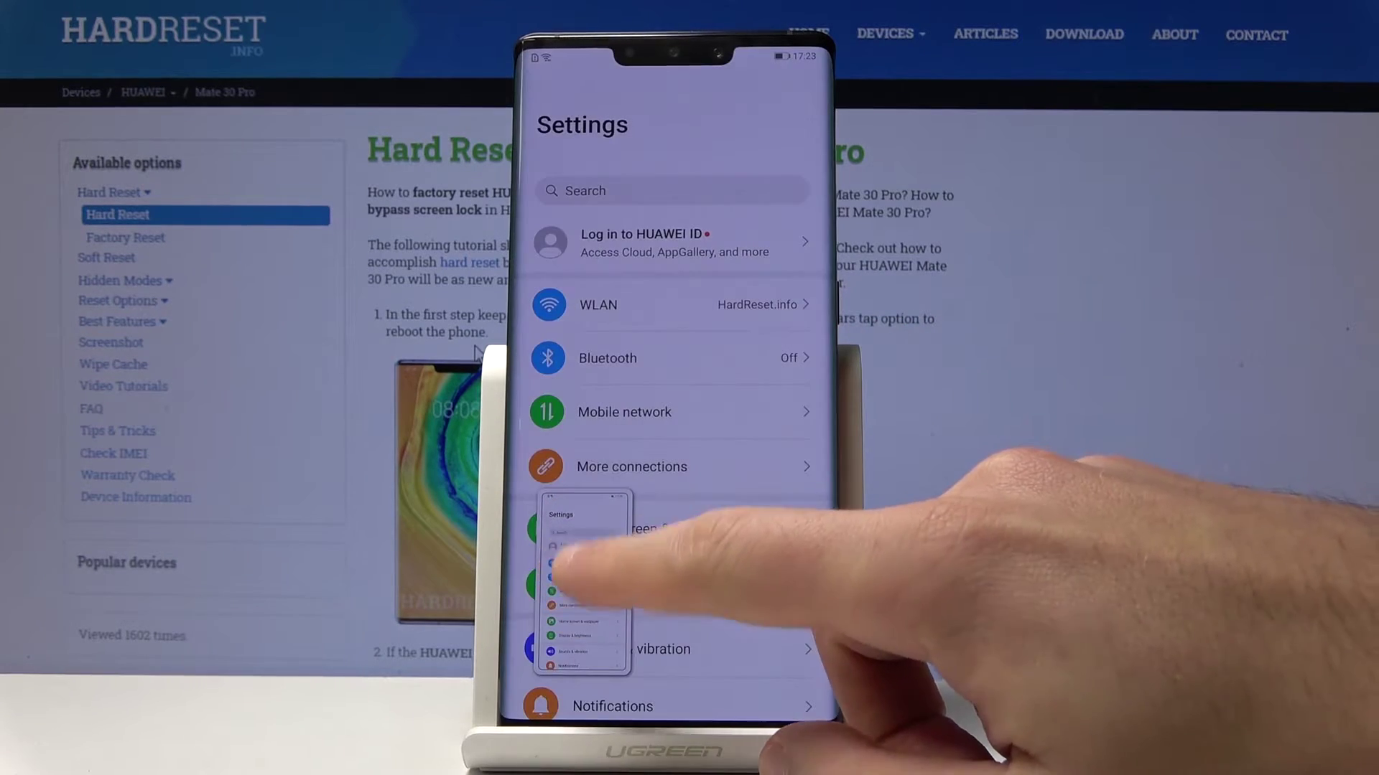
pyautogui.click(740, 675)
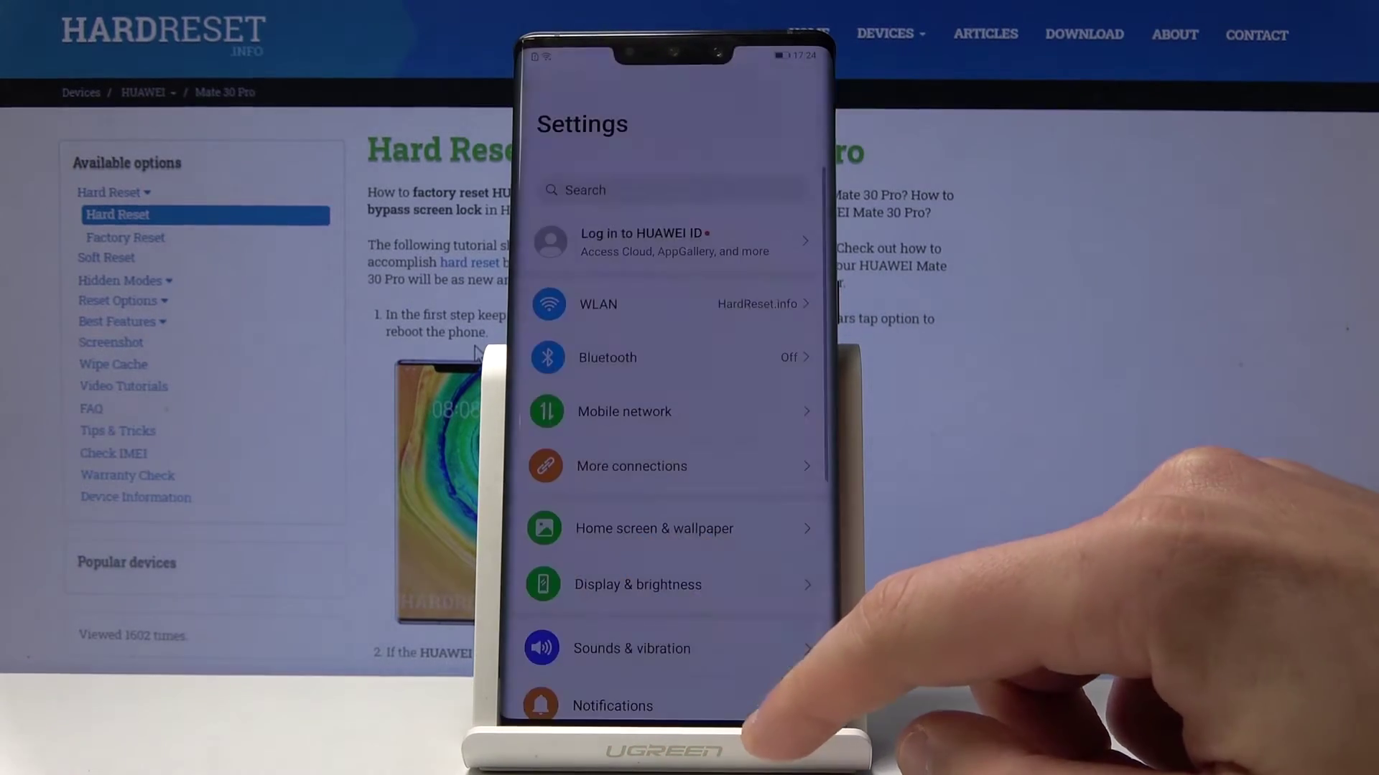